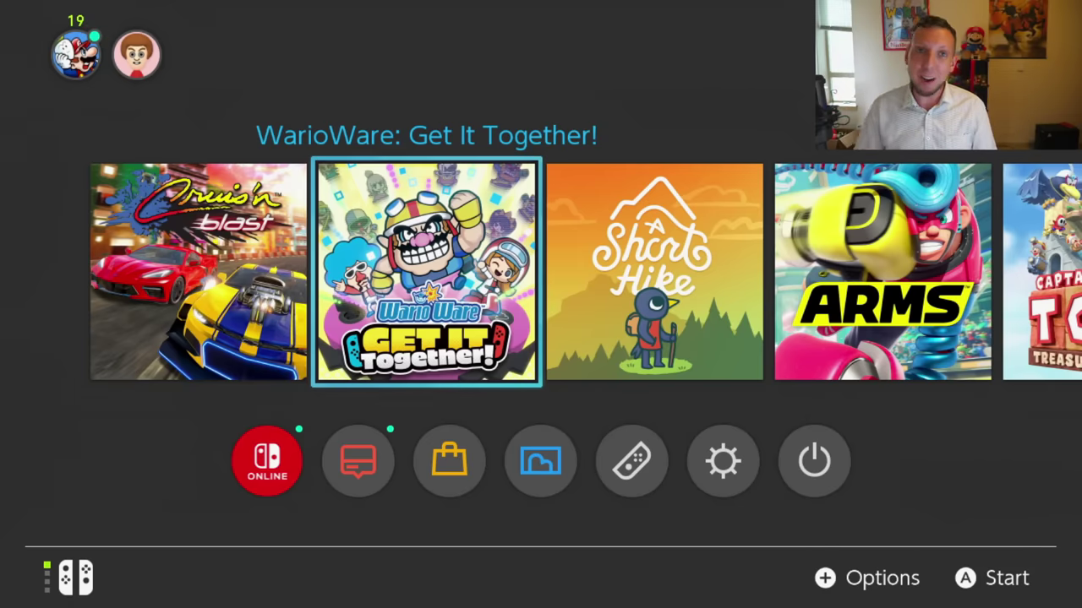
Open System Settings from the home screen
key("Right")
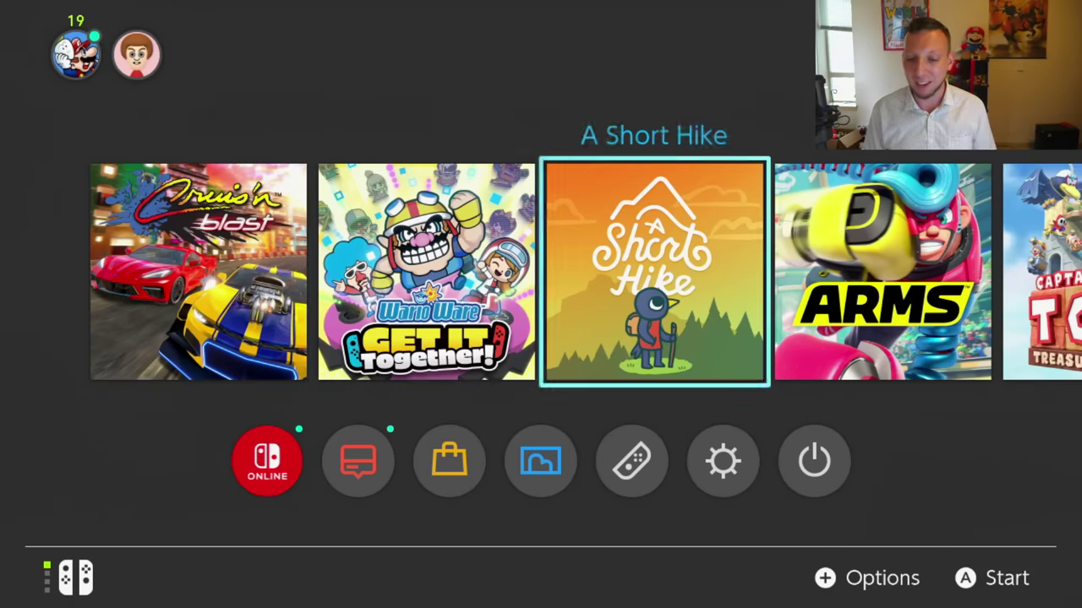
key("Down")
key("Right")
key("Return")
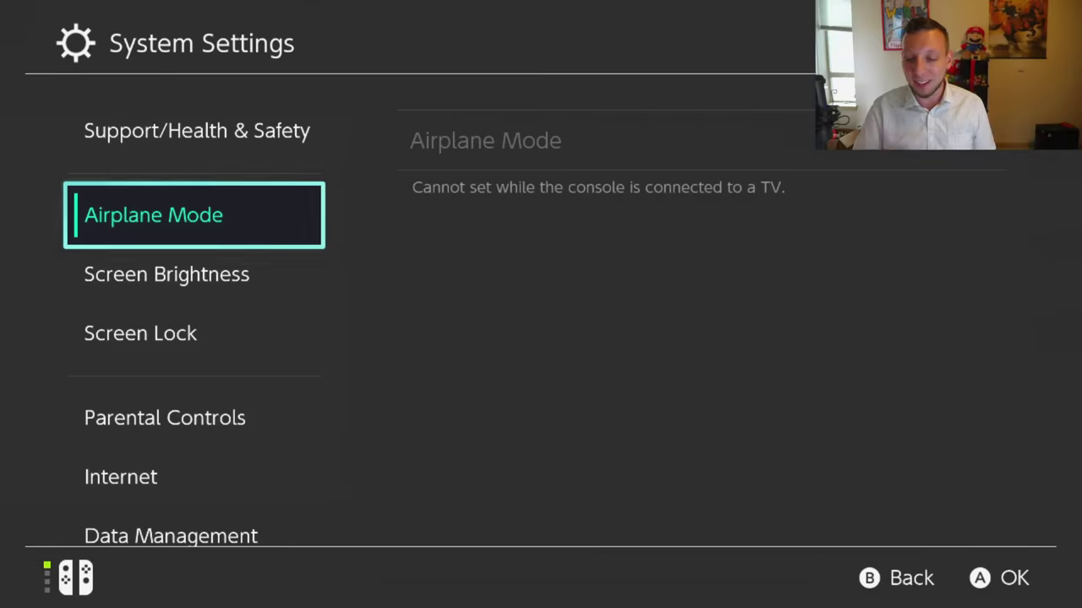
Go to the Bluetooth Audio section of System Settings
key("Down")
key("Down")
key("Down")
key("Down")
key("Down")
key("Down")
key("Down")
key("Down")
key("Down")
key("Down")
key("Down")
key("Down")
key("Down")
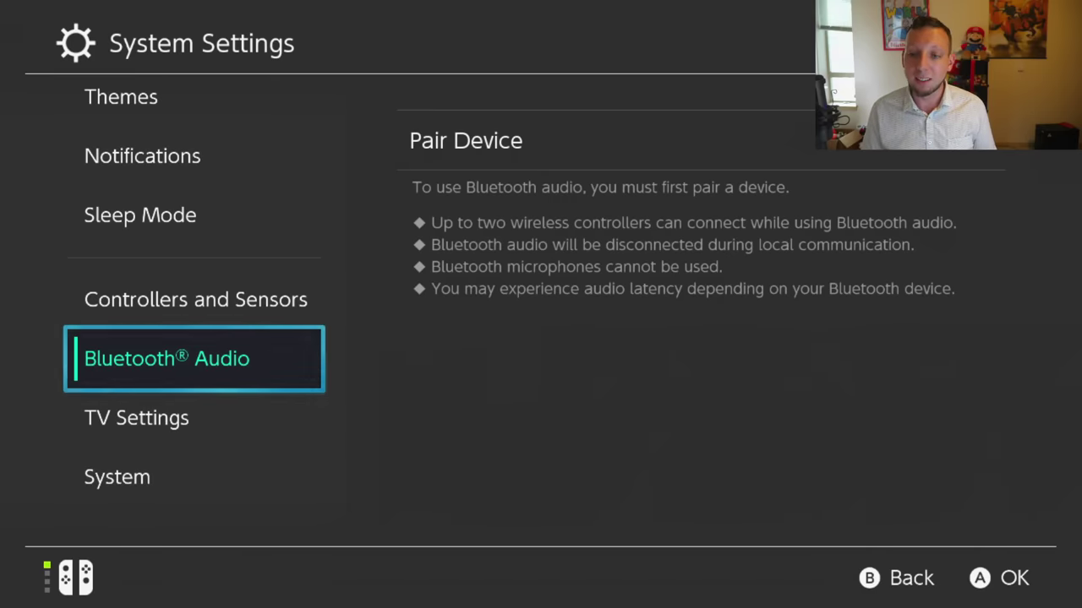
Pair the Pixel Buds as the Bluetooth audio device and acknowledge the connection notice
key("Right")
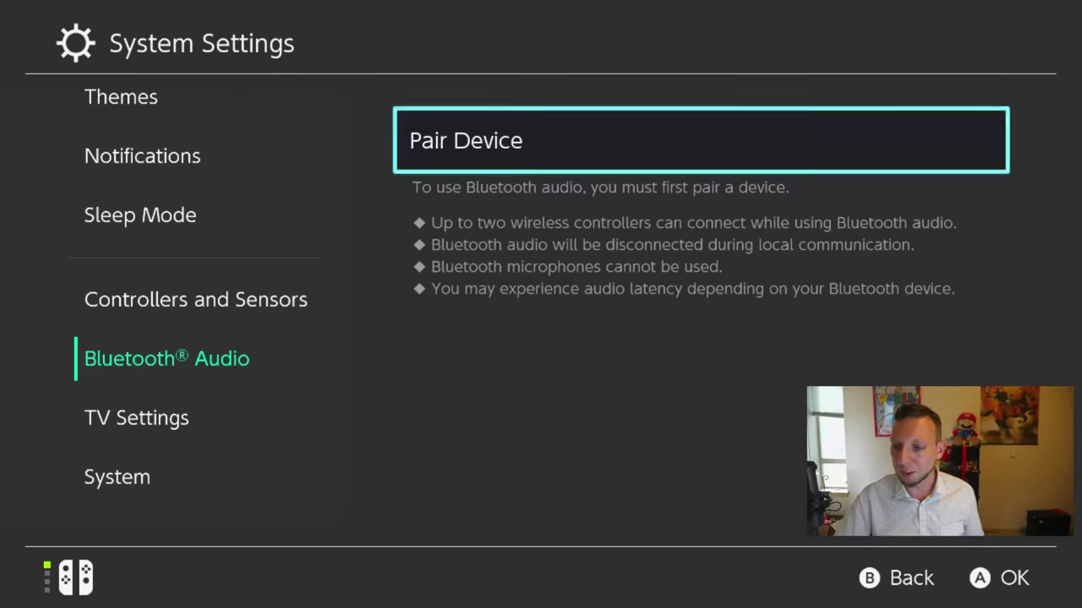
key("Return")
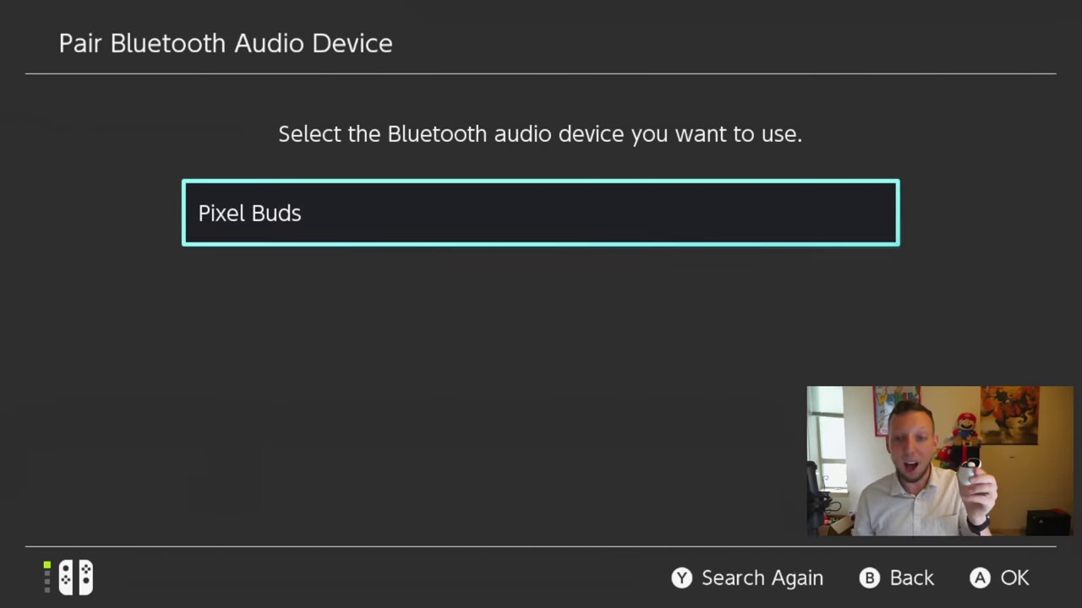
key("Return")
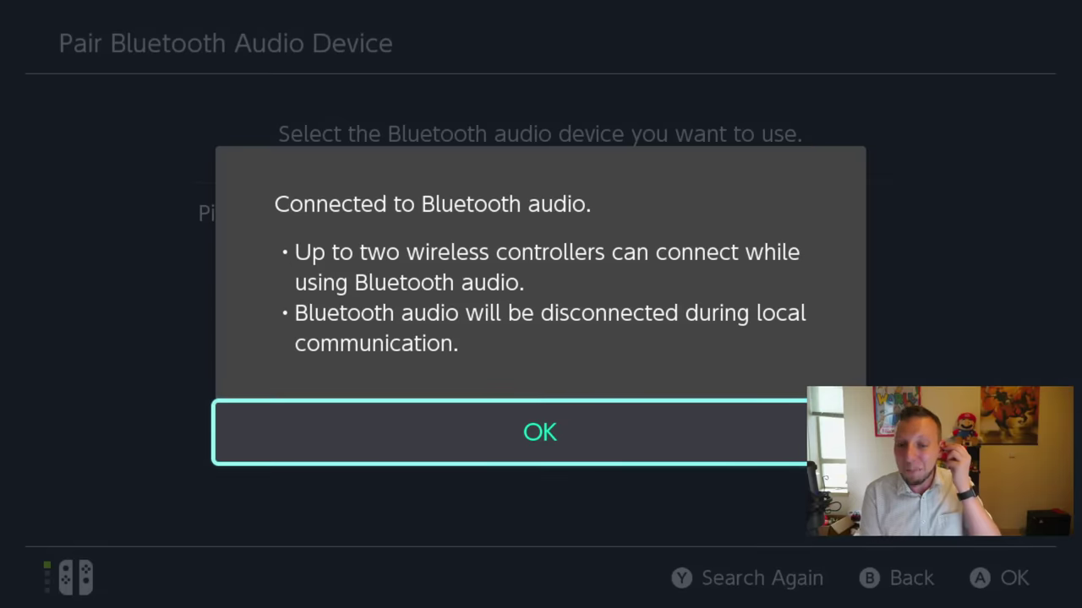
key("Return")
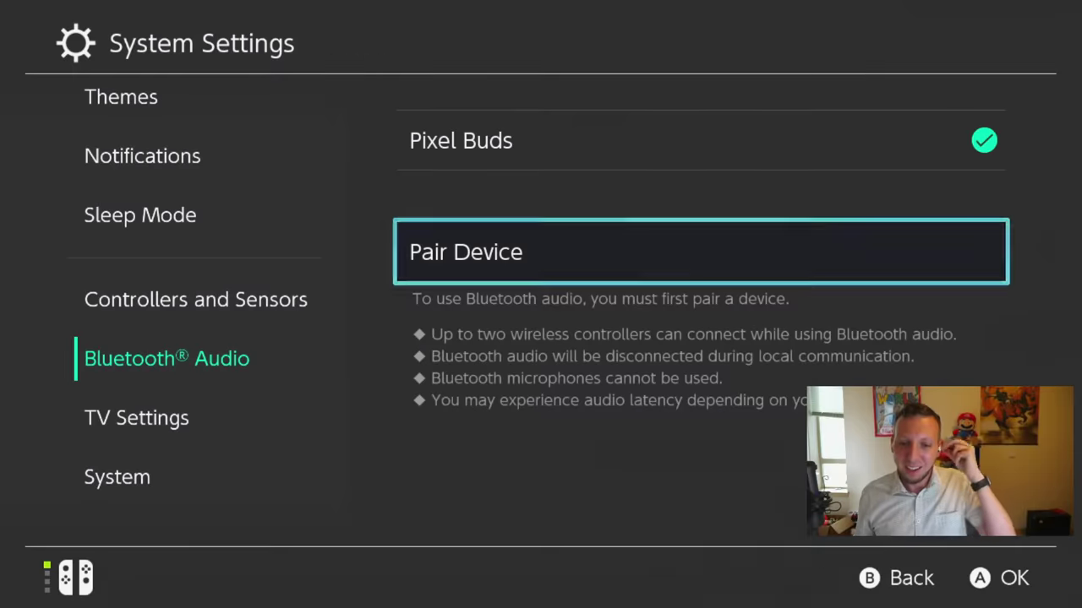
key("Left")
key("Right")
key("Left")
key("Right")
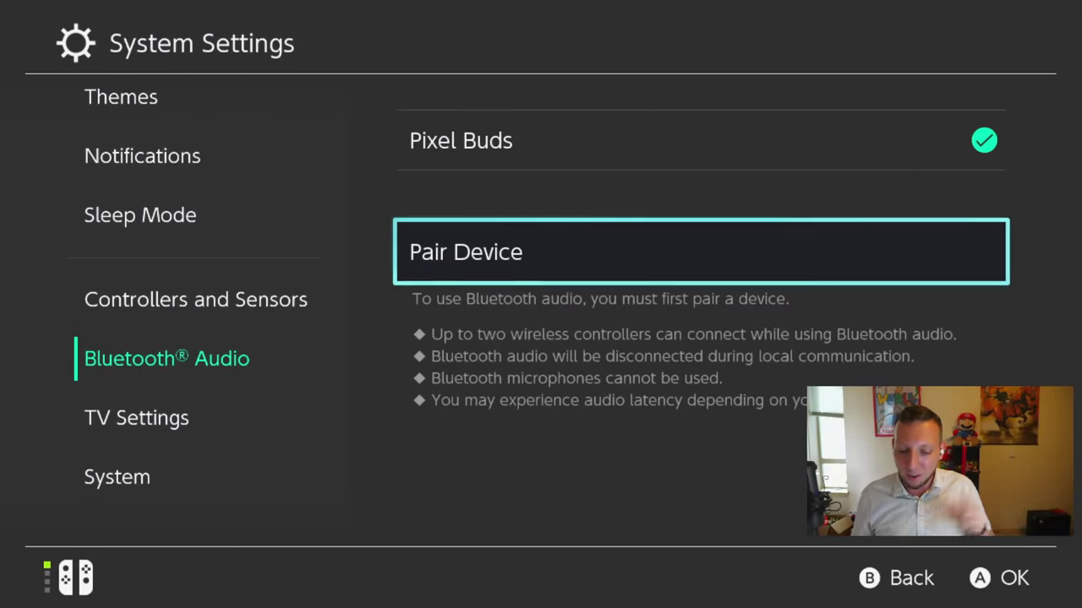
key("Left")
key("Right")
key("Left")
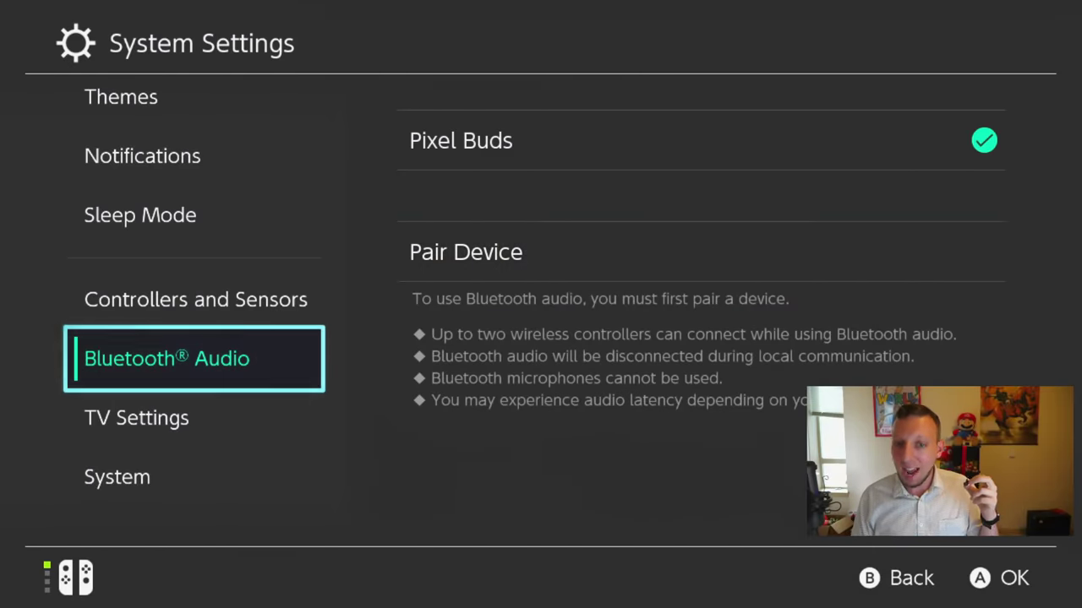
Leave System Settings and launch Cruis'n Blast from the home screen
key("Escape")
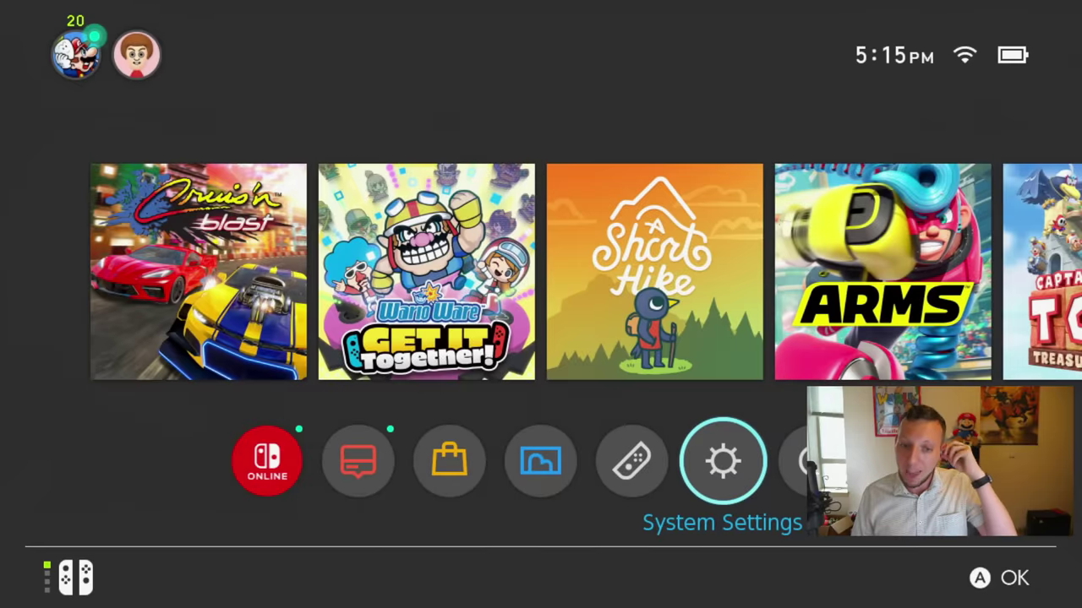
key("Up")
key("Left")
key("Left")
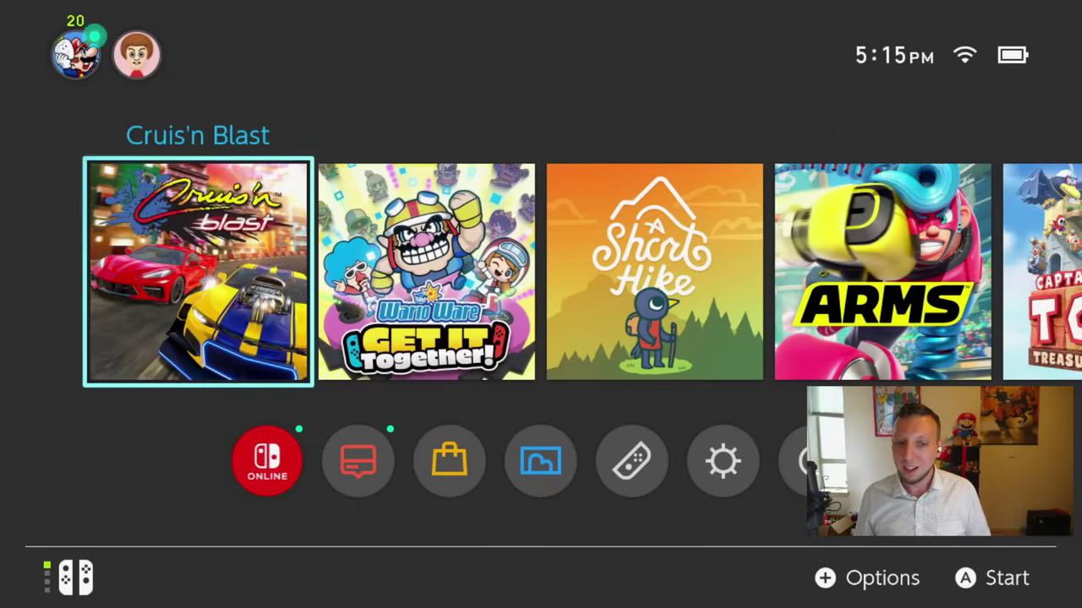
key("Return")
key("Return")
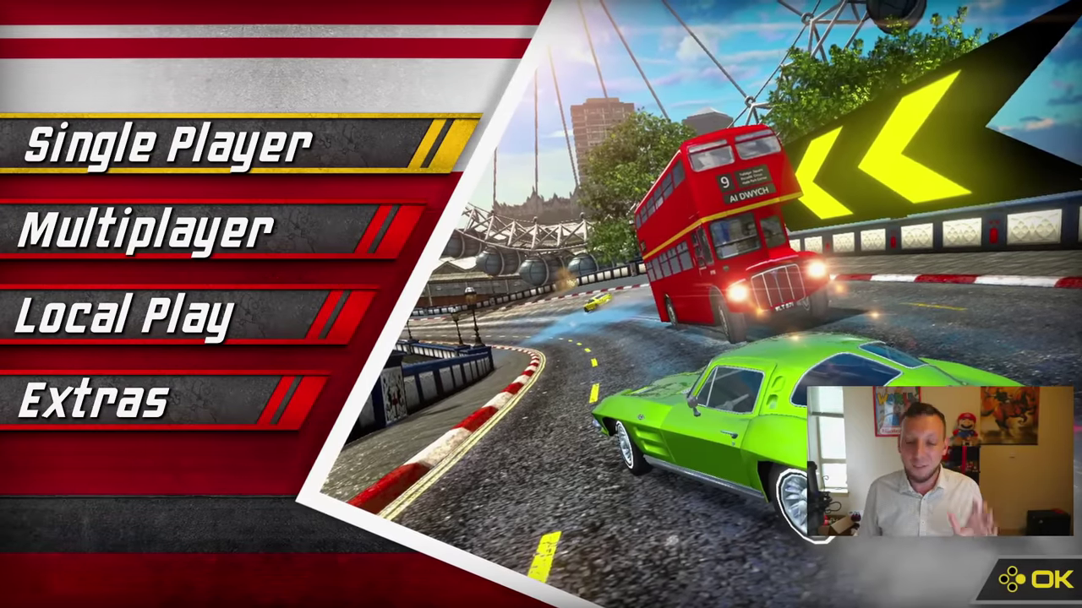
Return from the game to the home screen and reopen System Settings
key("Home")
key("Down")
key("Right")
key("Right")
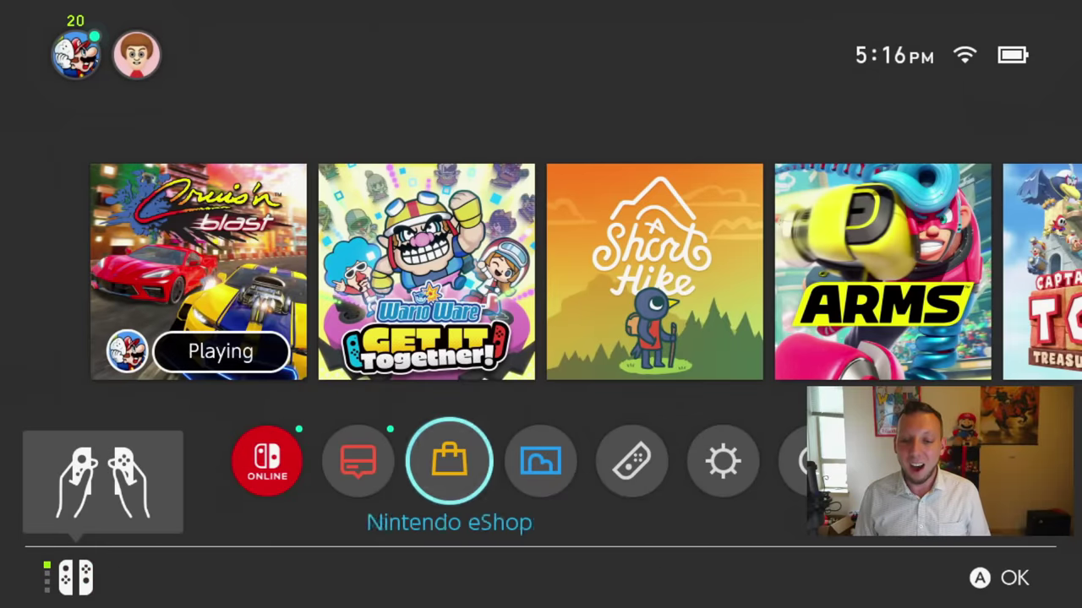
key("Right")
key("Right")
key("Right")
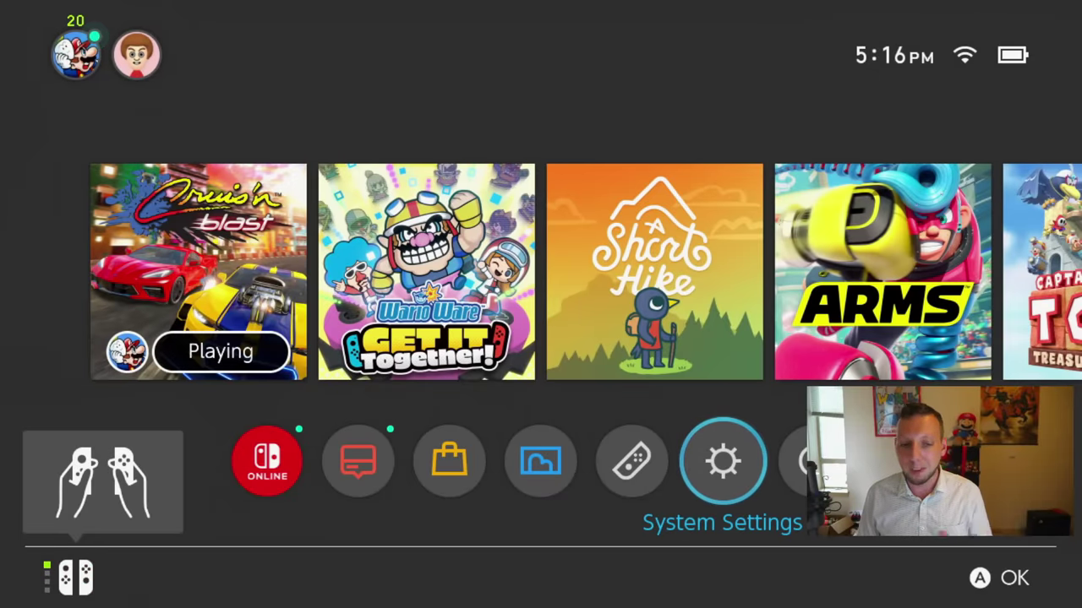
key("Return")
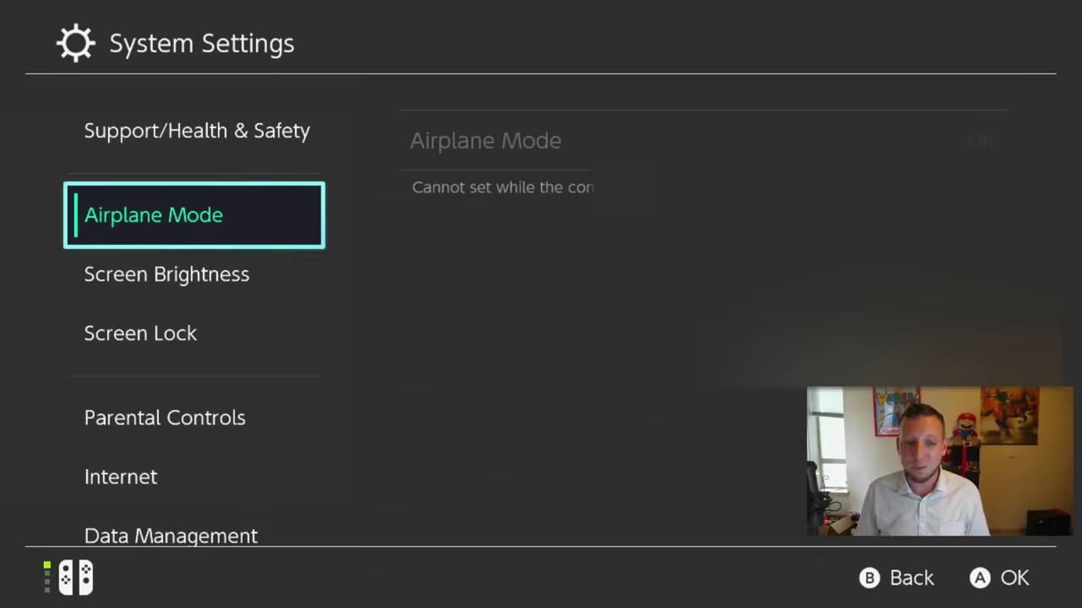
Go down the System Settings categories to the System section
key("Down")
key("Down")
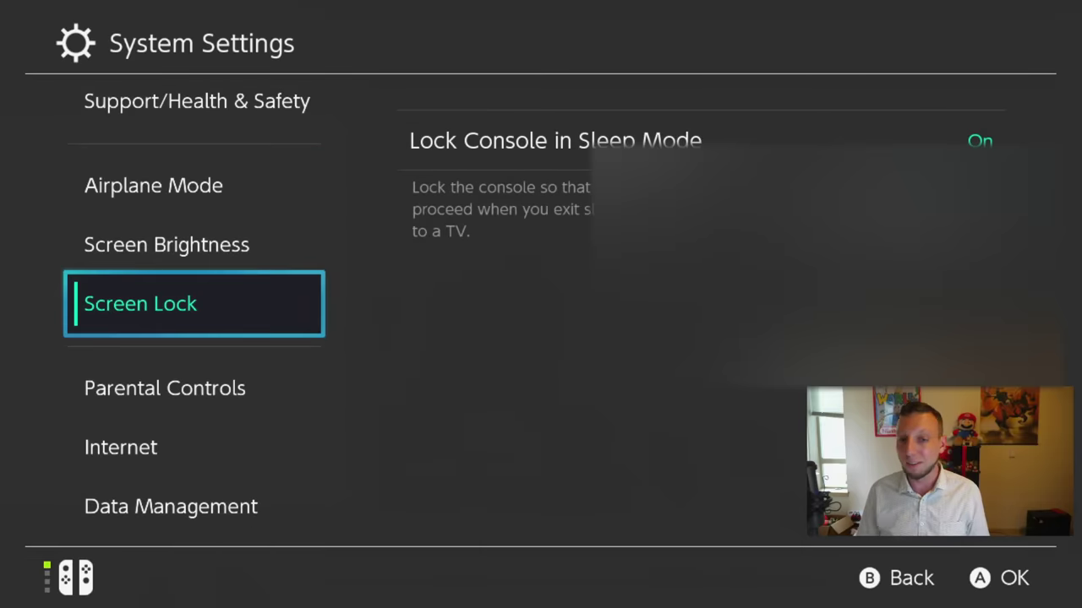
key("Down")
key("Down")
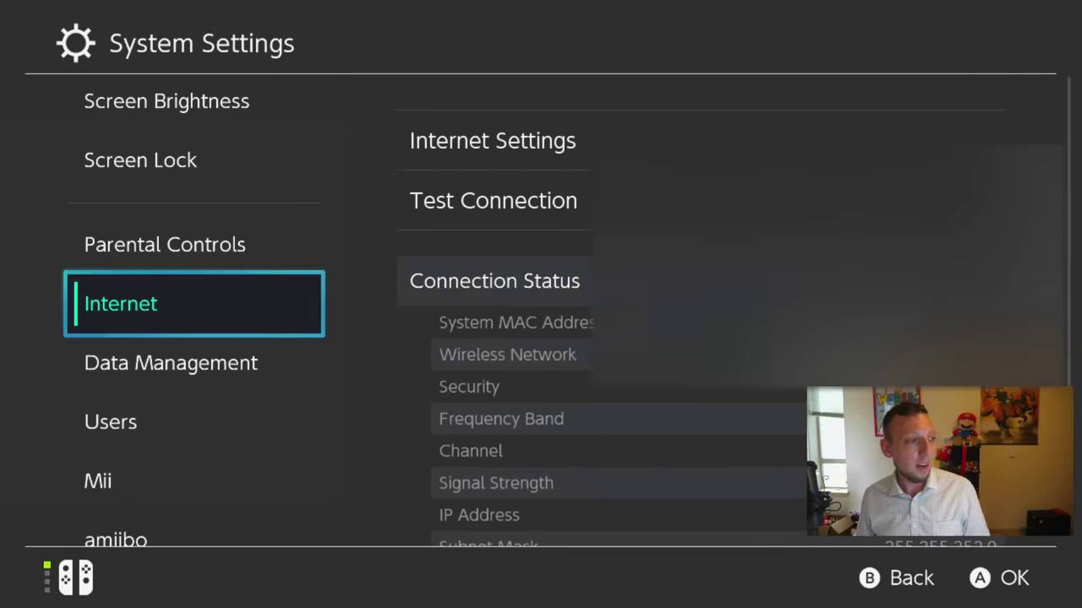
key("Down")
key("Down")
key("Down")
key("Down")
key("Down")
key("Down")
key("Down")
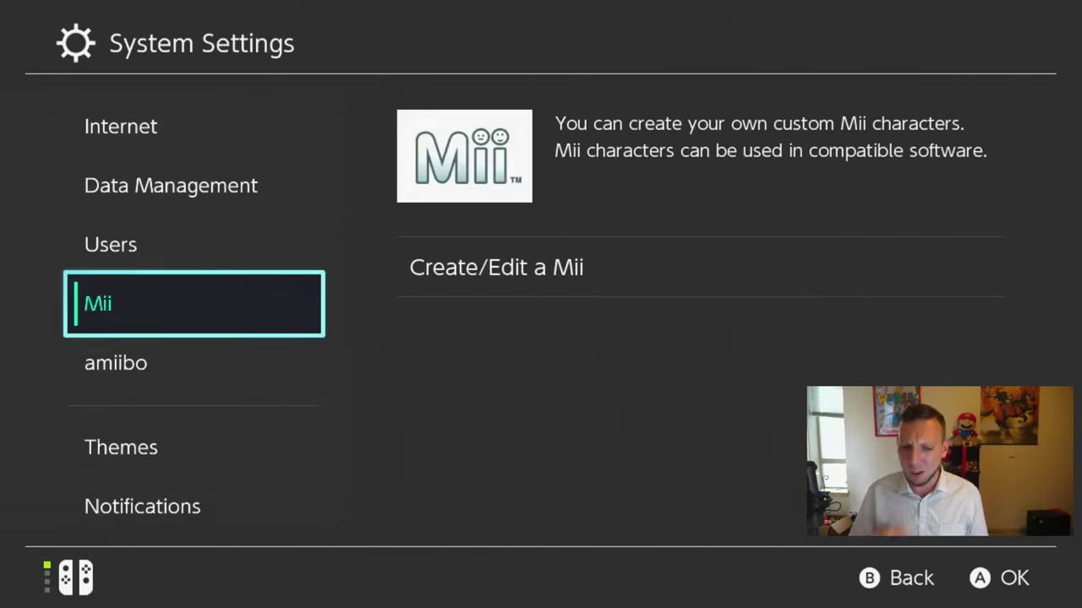
key("Down")
key("Down")
key("Down")
key("Down")
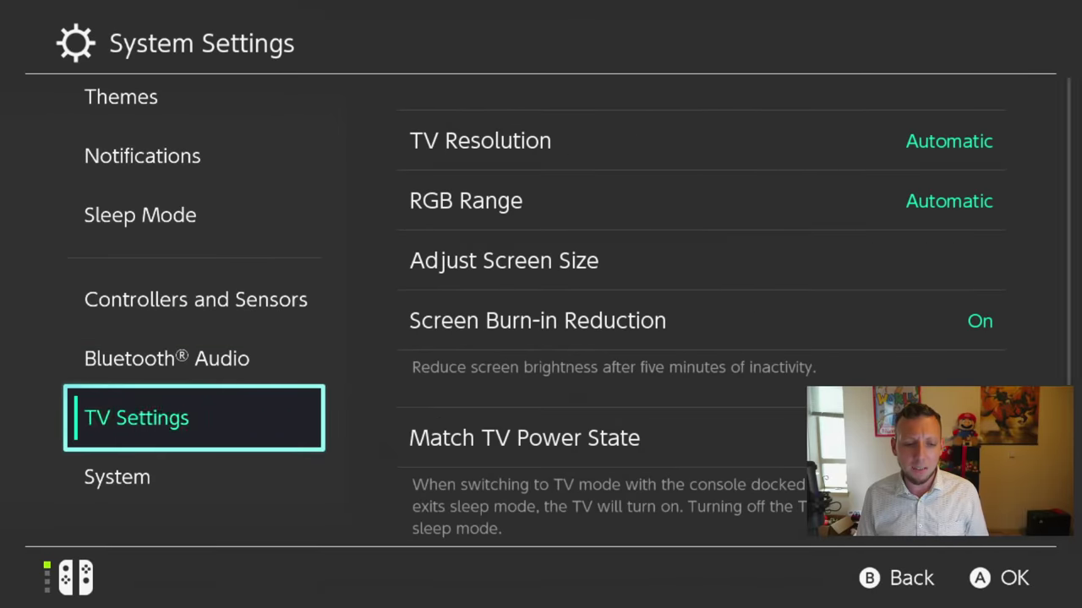
Run Update Dock to check the dock firmware and close the resulting message
key("Right")
key("Down")
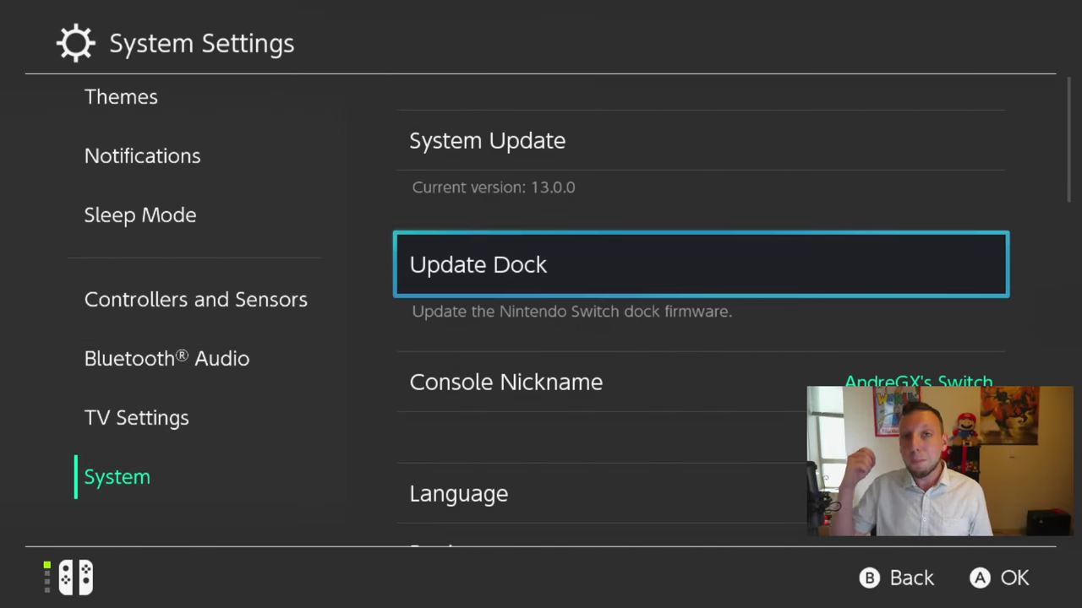
key("Return")
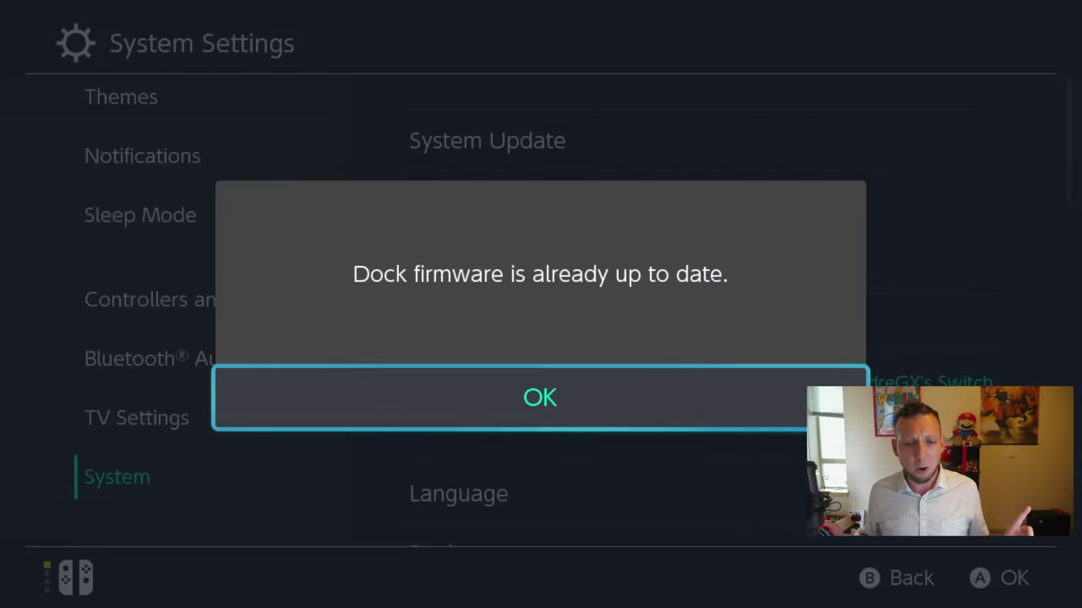
key("Return")
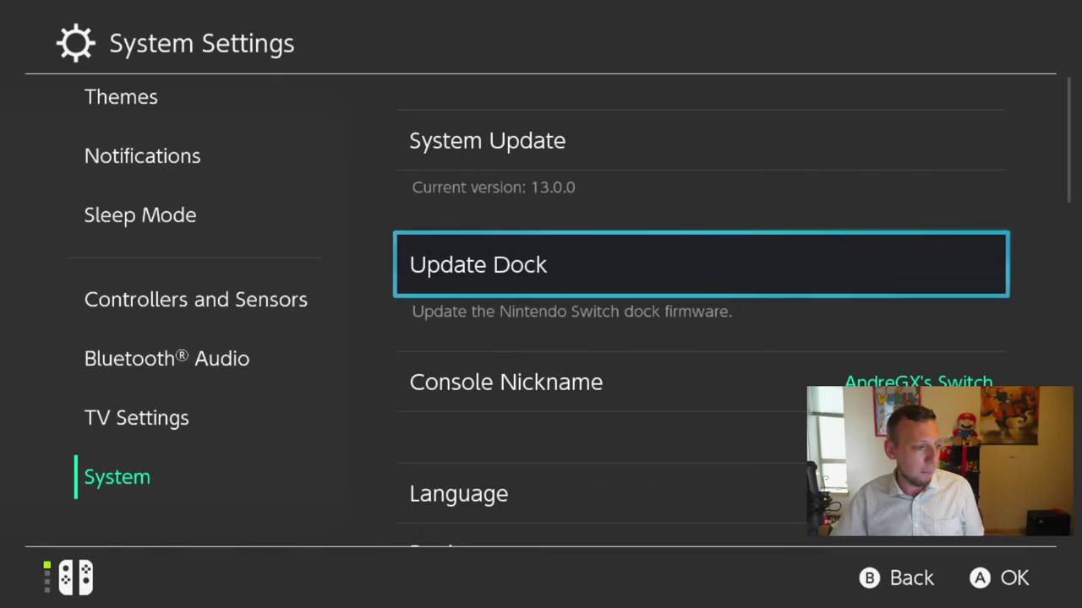
Examine the Sleep Mode options for maintaining the internet connection in sleep and waking when the AC adapter is disconnected
key("Left")
key("Up")
key("Up")
key("Up")
key("Up")
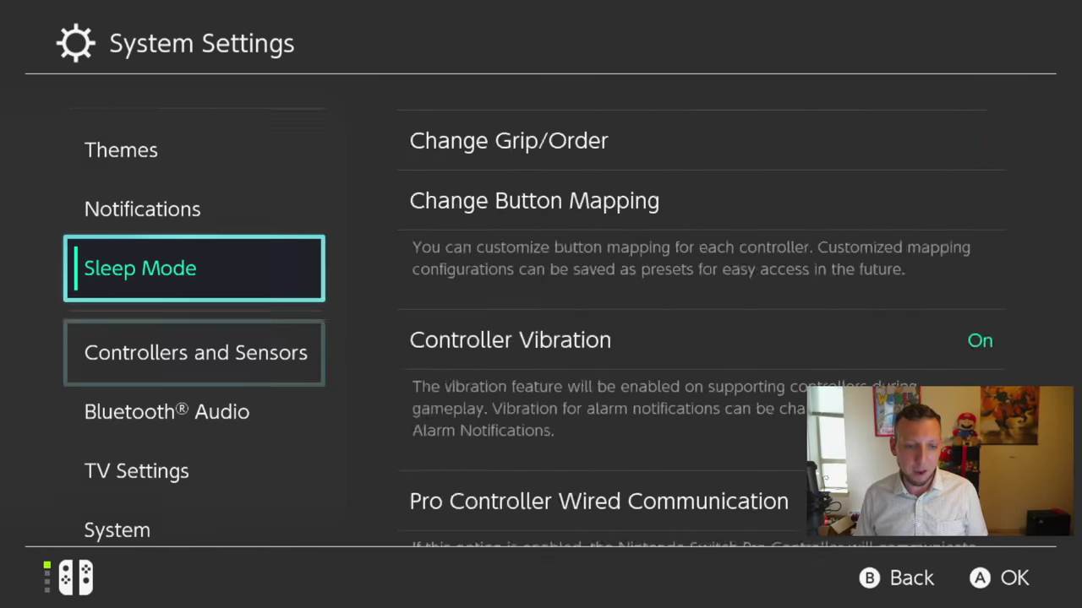
key("Right")
key("Down")
key("Down")
key("Down")
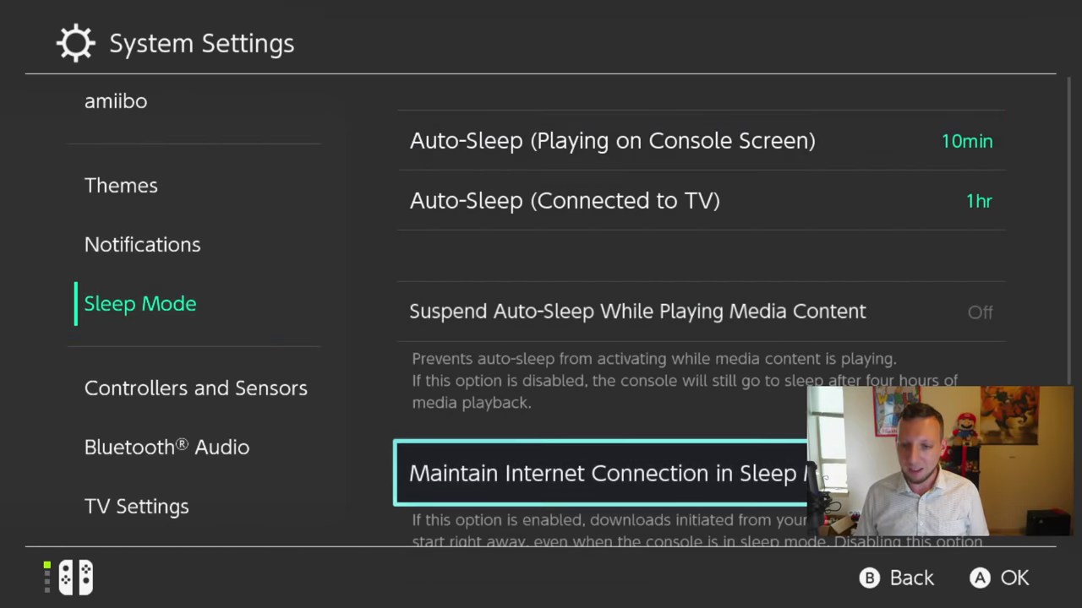
key("Up")
key("Down")
key("Down")
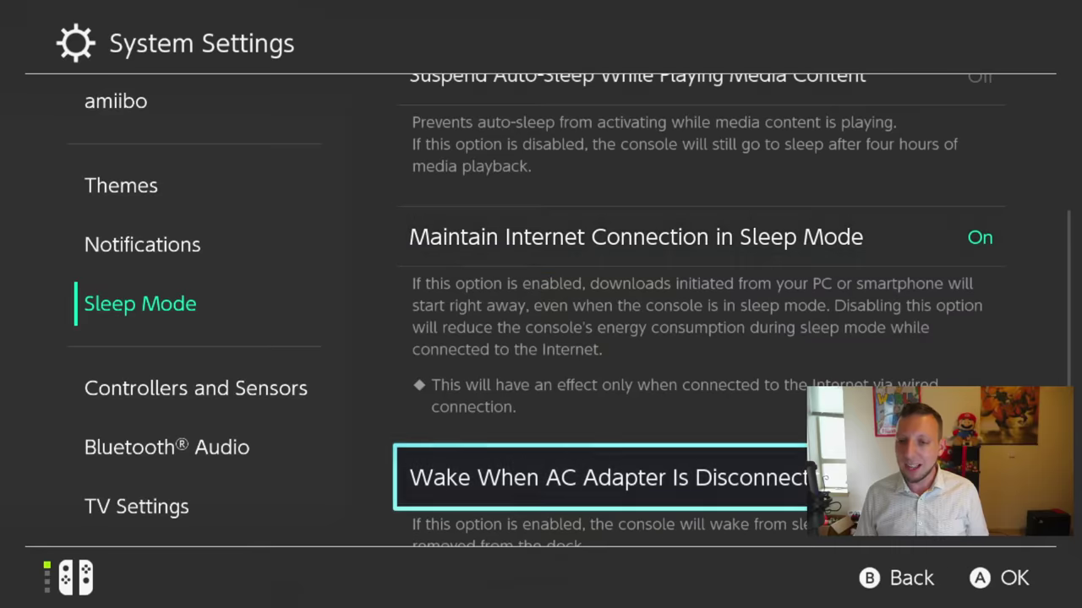
key("Up")
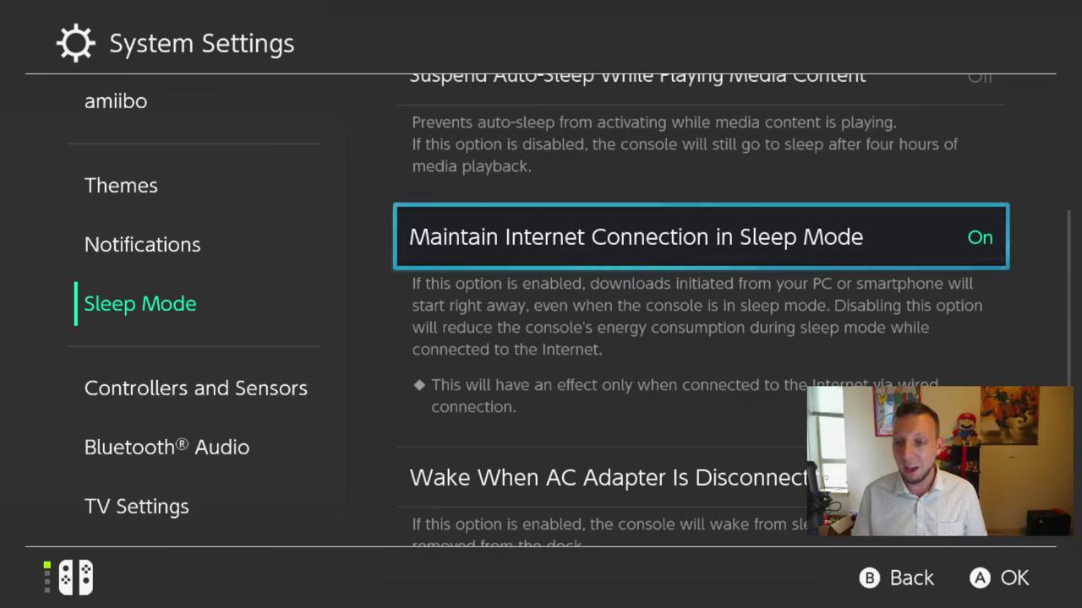
key("Down")
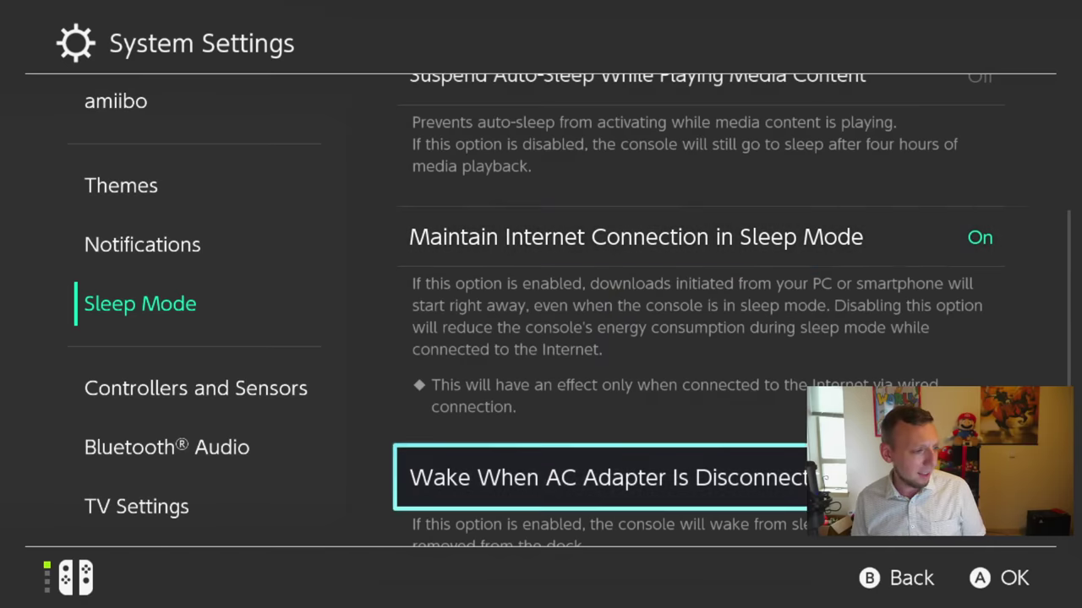
Go to the Controllers and Sensors section of System Settings
key("Left")
key("Up")
key("Up")
key("Up")
key("Up")
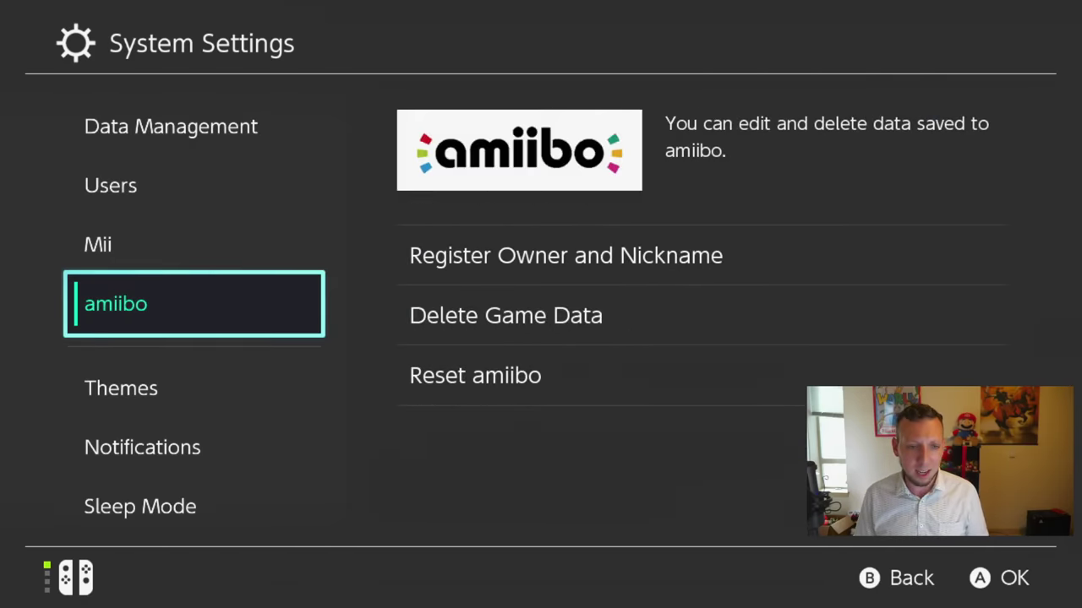
key("Down")
key("Down")
key("Down")
key("Down")
key("Down")
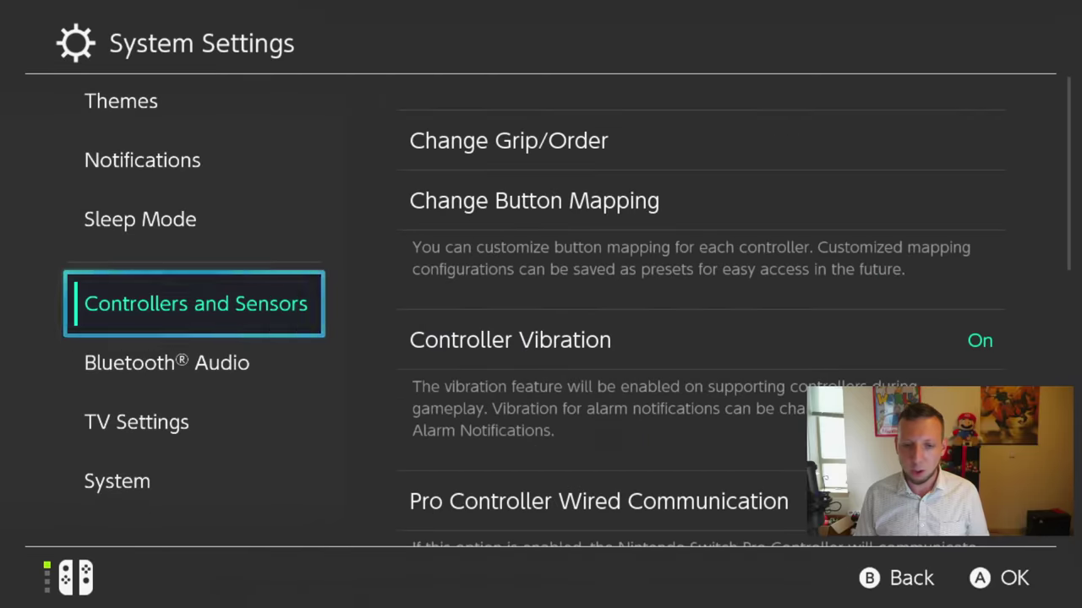
View the Calibrate Control Sticks screen in the Controllers and Sensors options and return without calibrating
key("Right")
key("Down")
key("Up")
key("Down")
key("Down")
key("Down")
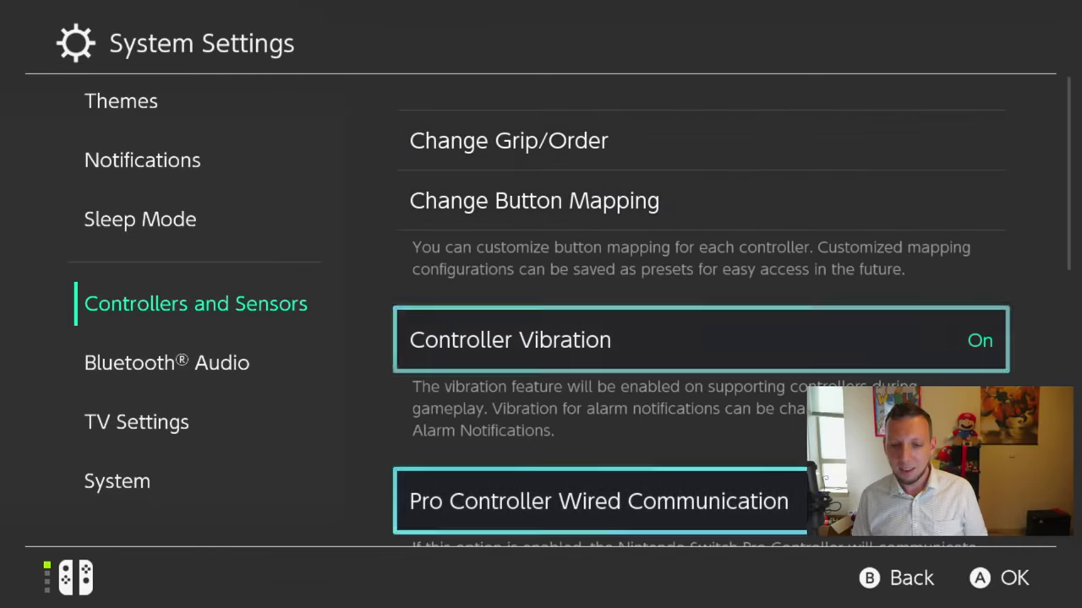
key("Down")
key("Down")
key("Down")
key("Down")
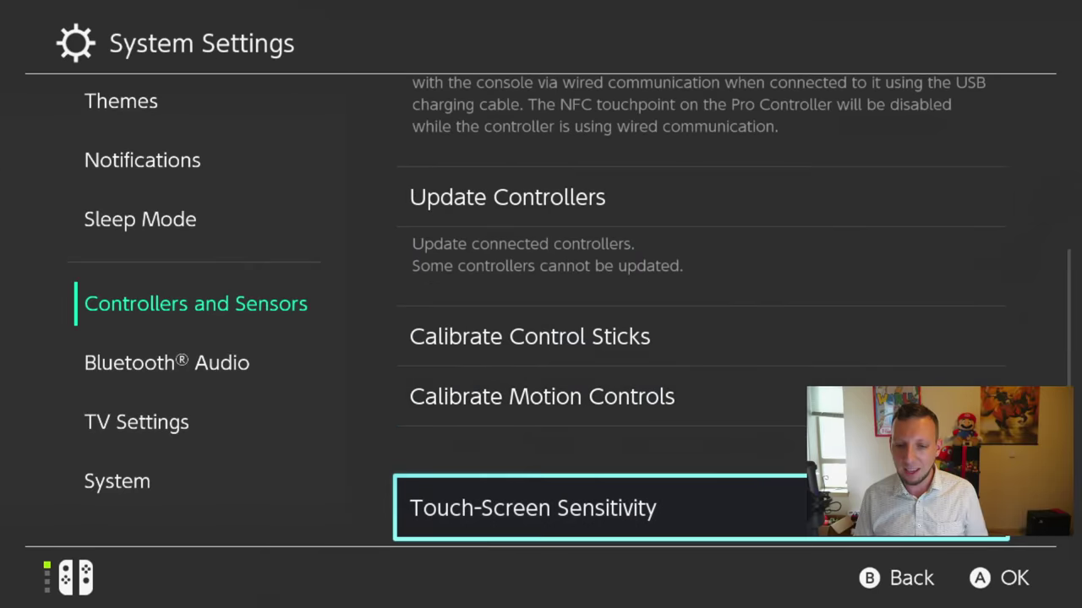
key("Up")
key("Up")
key("Return")
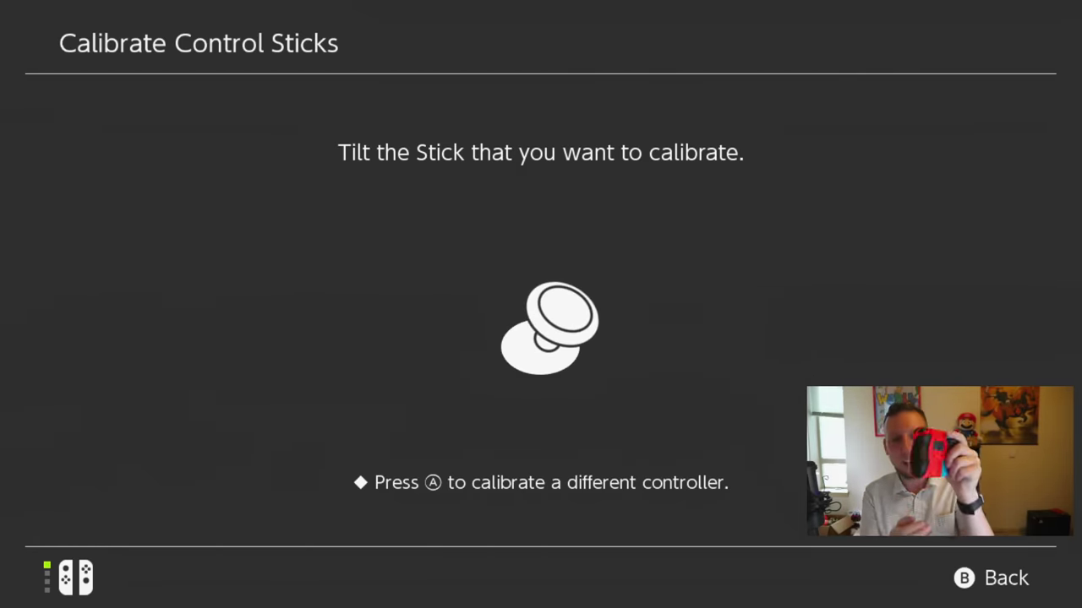
key("Escape")
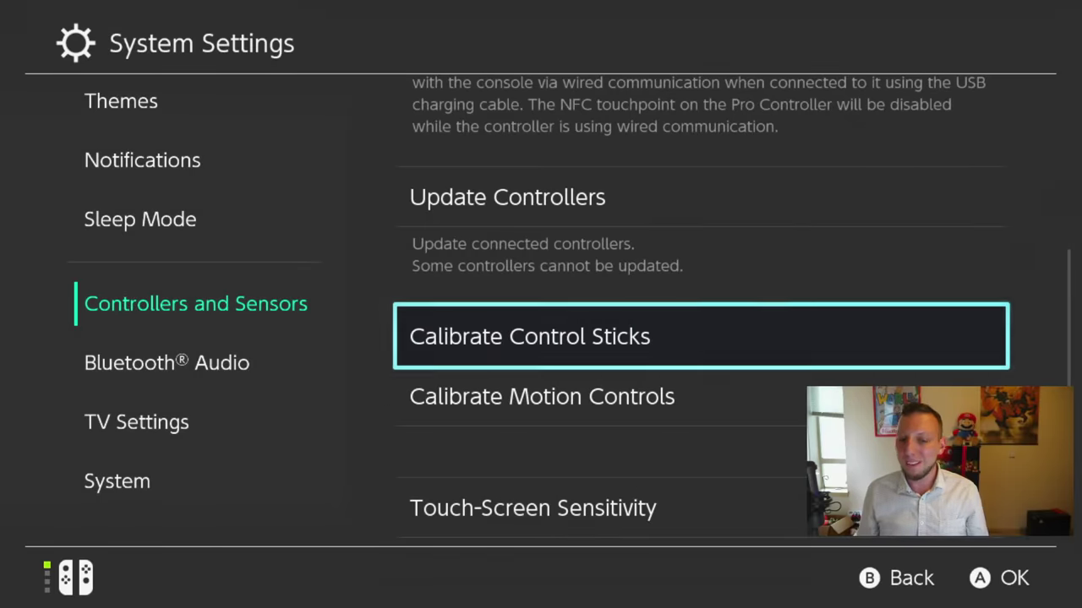
Go to the Internet section of System Settings to view the connection options and status
key("Left")
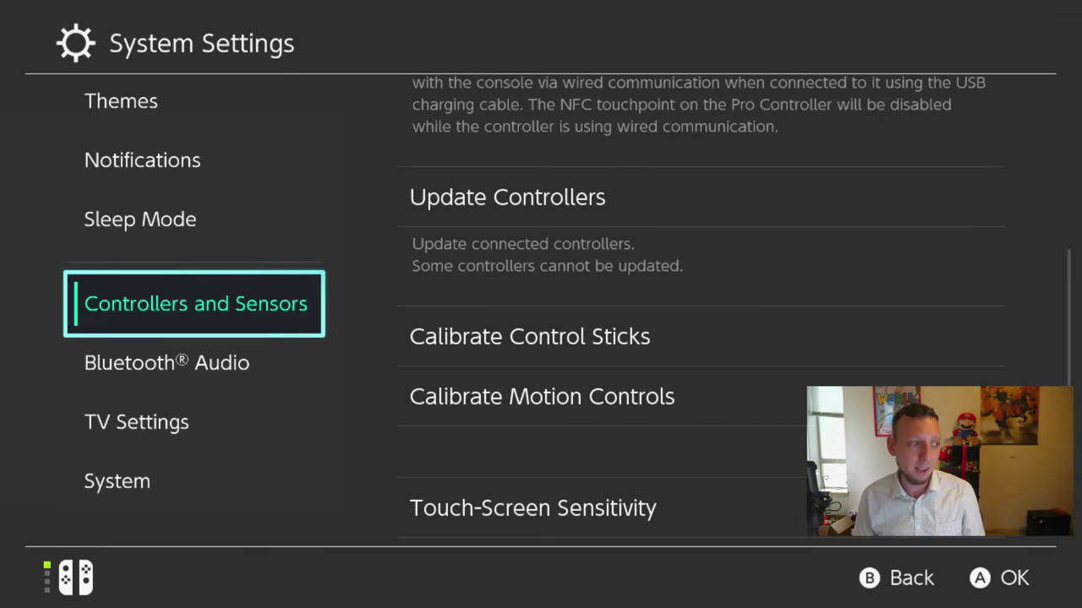
key("Up")
key("Up")
key("Up")
key("Up")
key("Up")
key("Up")
key("Up")
key("Up")
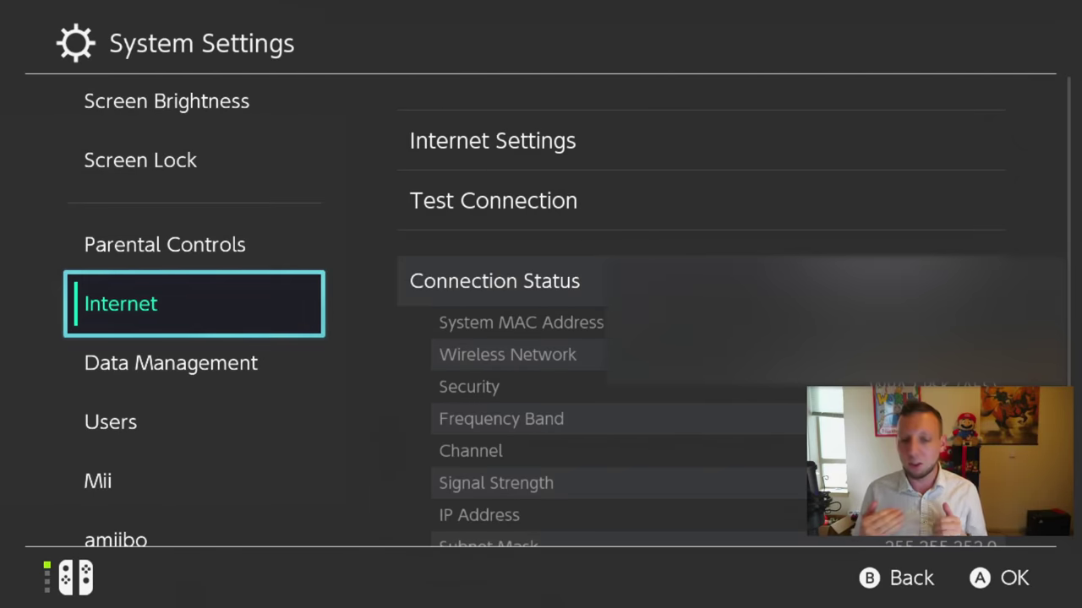
Leave System Settings for the home screen and open the first user's profile page
key("Escape")
key("Up")
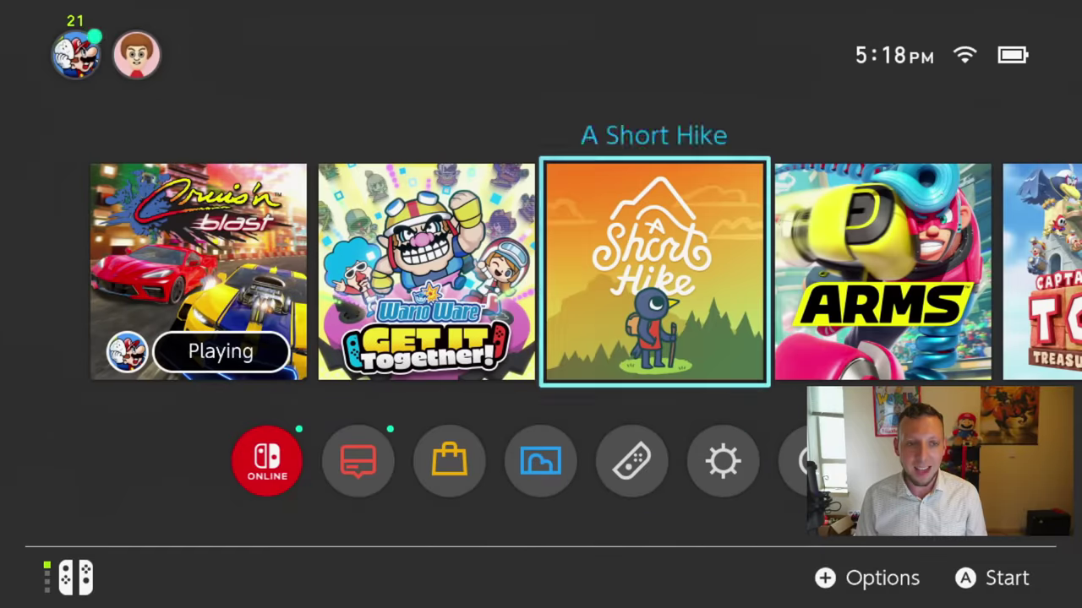
key("Up")
key("Return")
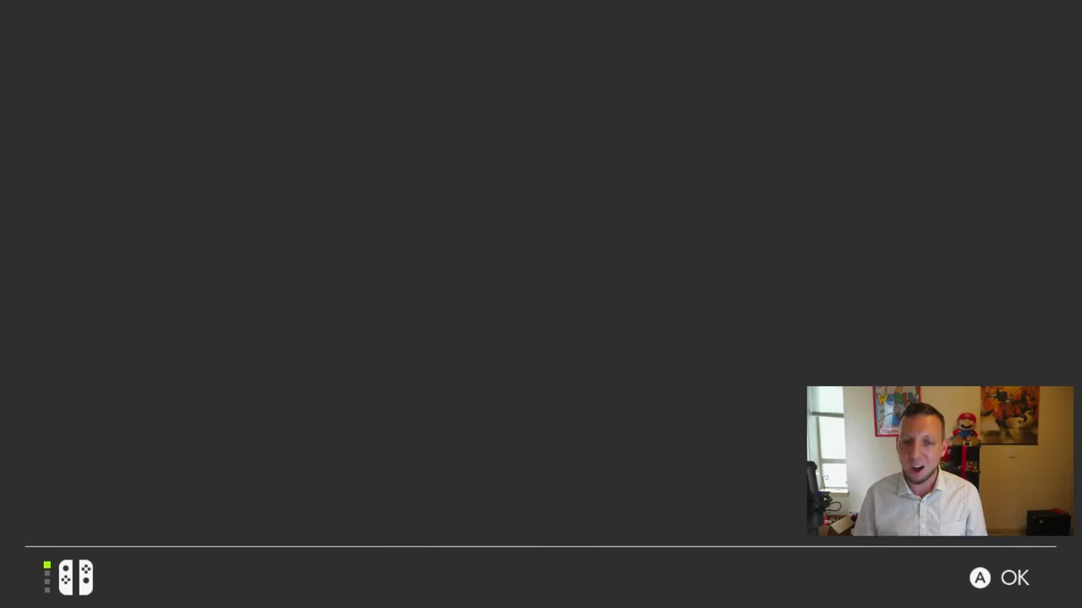
Open the profile picture on the user's page for icon editing
key("Down")
key("Up")
key("Right")
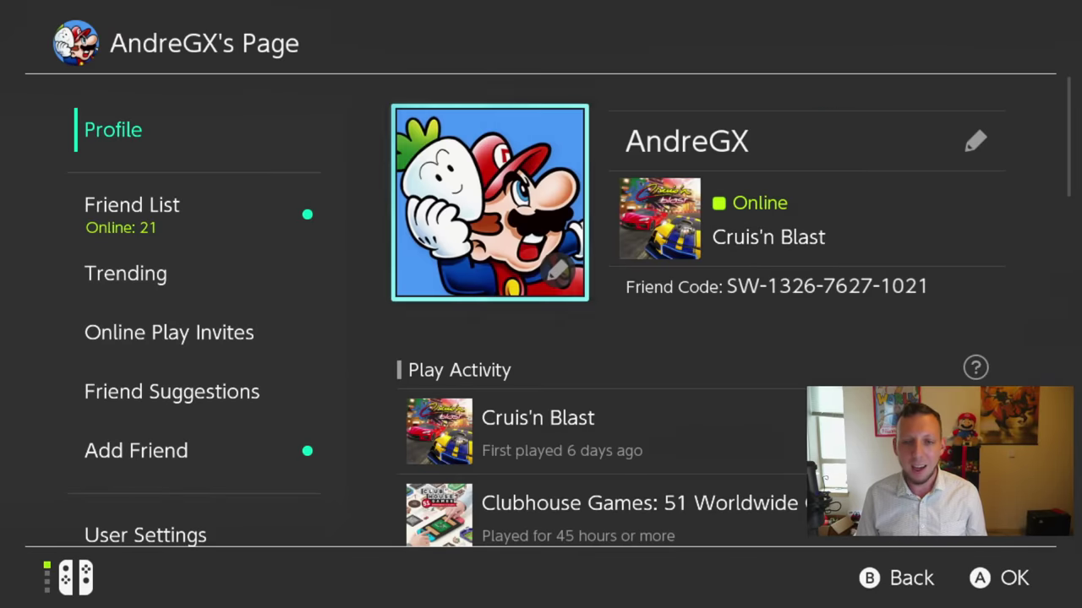
key("Return")
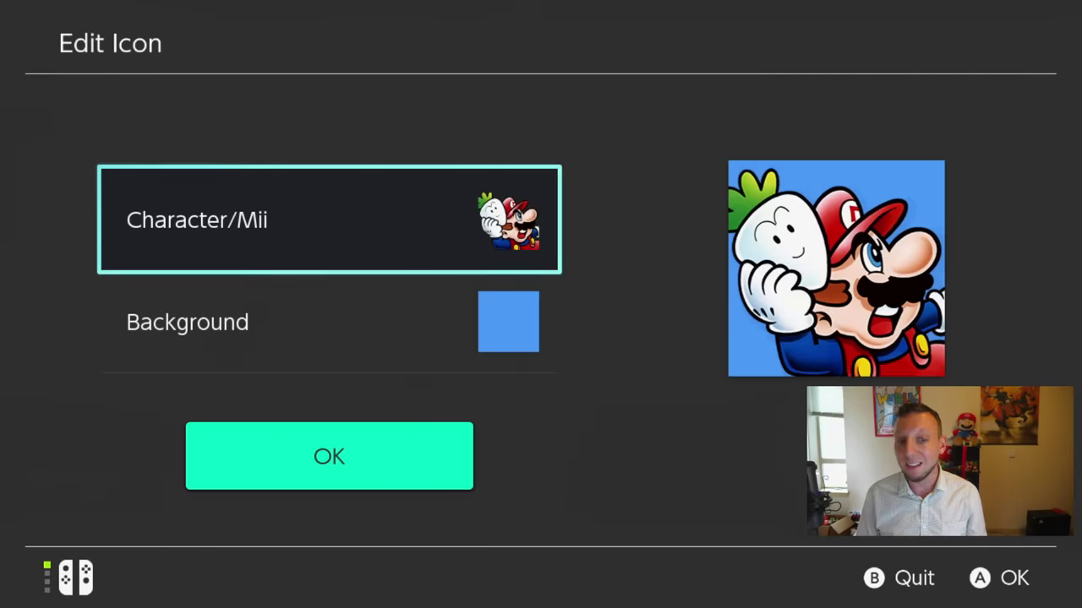
Open the Character/Mii icon choices and examine the Mario icons and the rows up to the start of the list
key("Return")
key("Down")
key("Up")
key("Right")
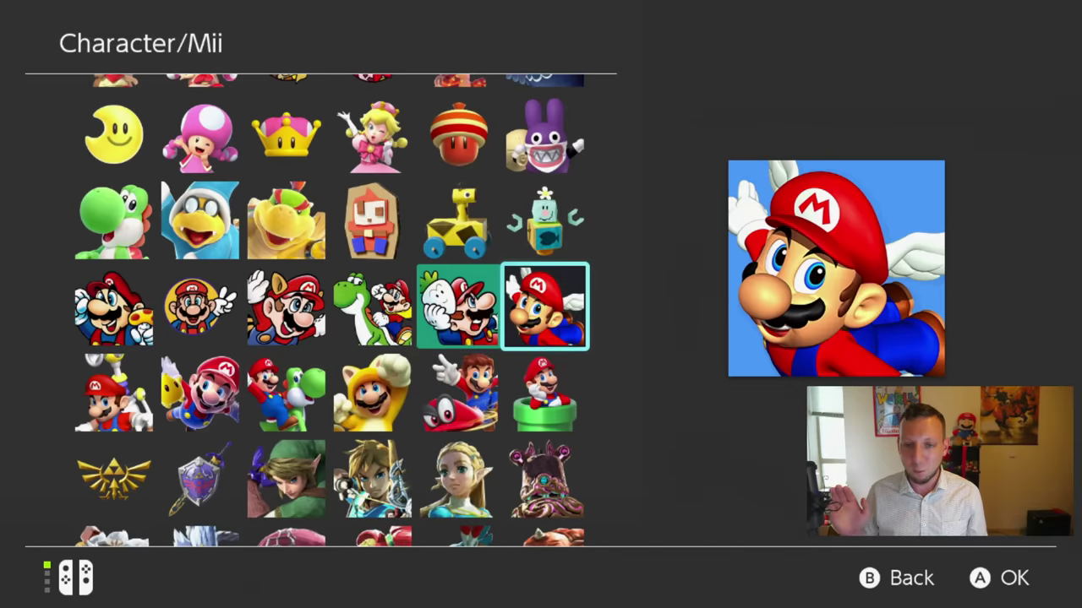
key("Up")
key("Left")
key("Down")
key("Left")
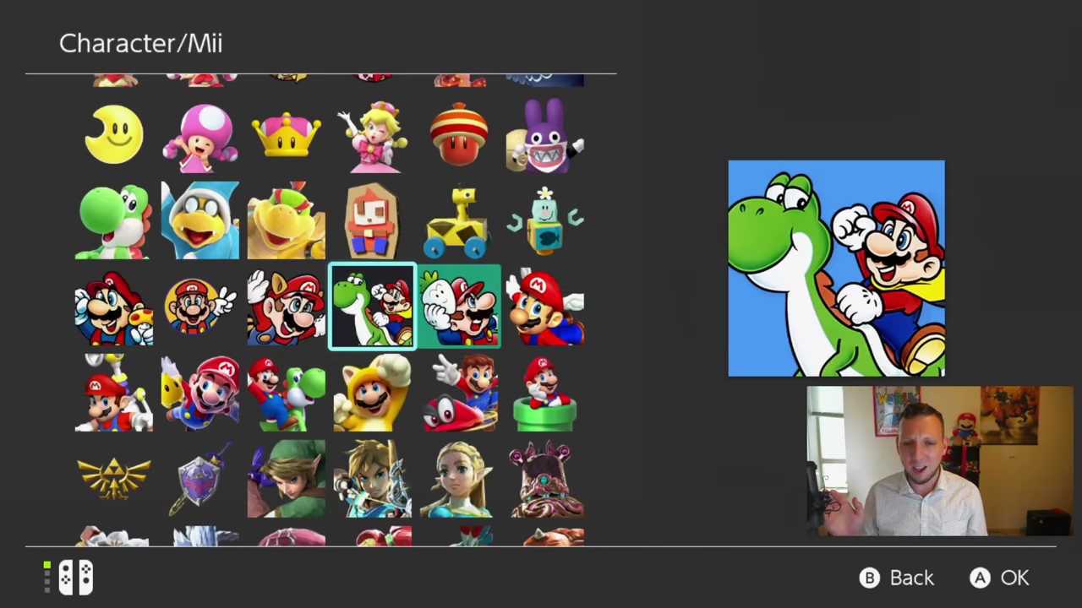
key("Up")
key("Up")
key("Left")
key("Up")
key("Up")
key("Up")
key("Up")
key("Up")
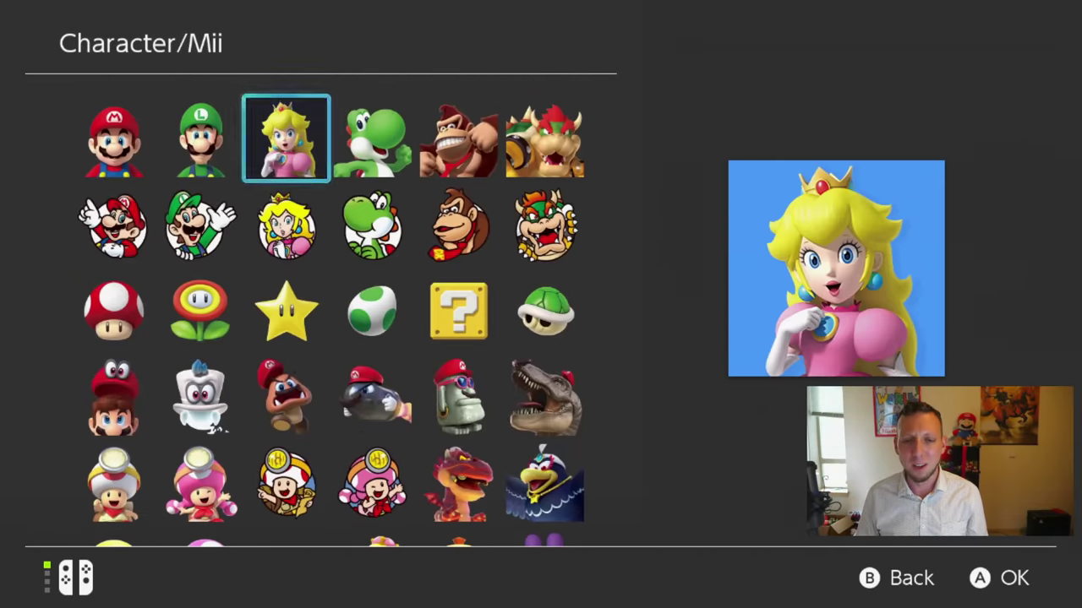
Examine the icon characters from the first row down to the Mii option, and return to Edit Icon without choosing a new one
key("Down")
key("Down")
key("Down")
key("Down")
key("Down")
key("Down")
key("Down")
key("Down")
key("Down")
key("Down")
key("Down")
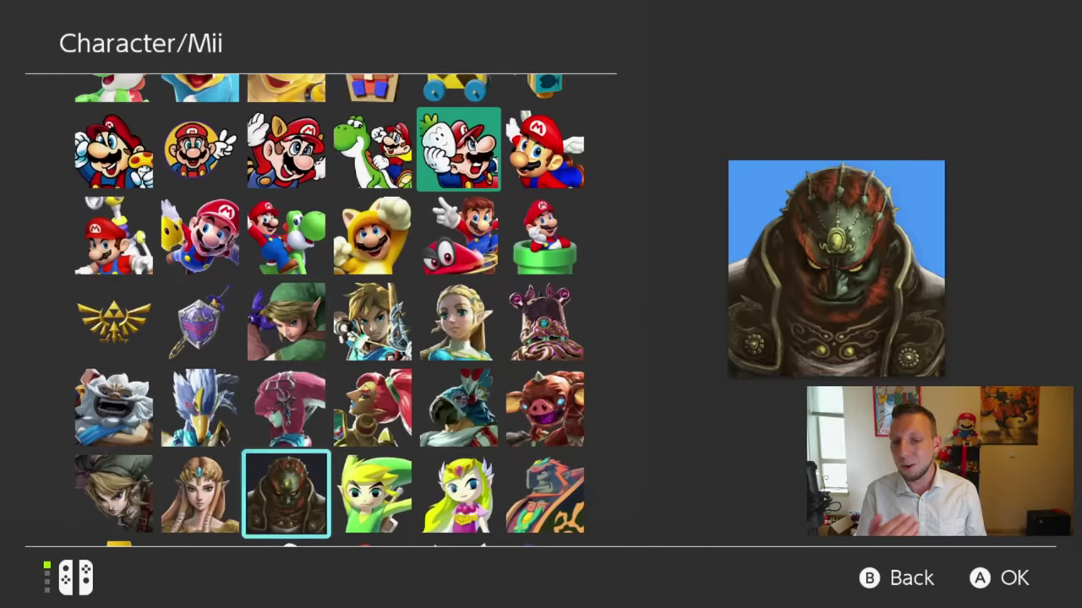
key("Down")
key("Down")
key("Down")
key("Down")
key("Down")
key("Down")
key("Down")
key("Down")
key("Down")
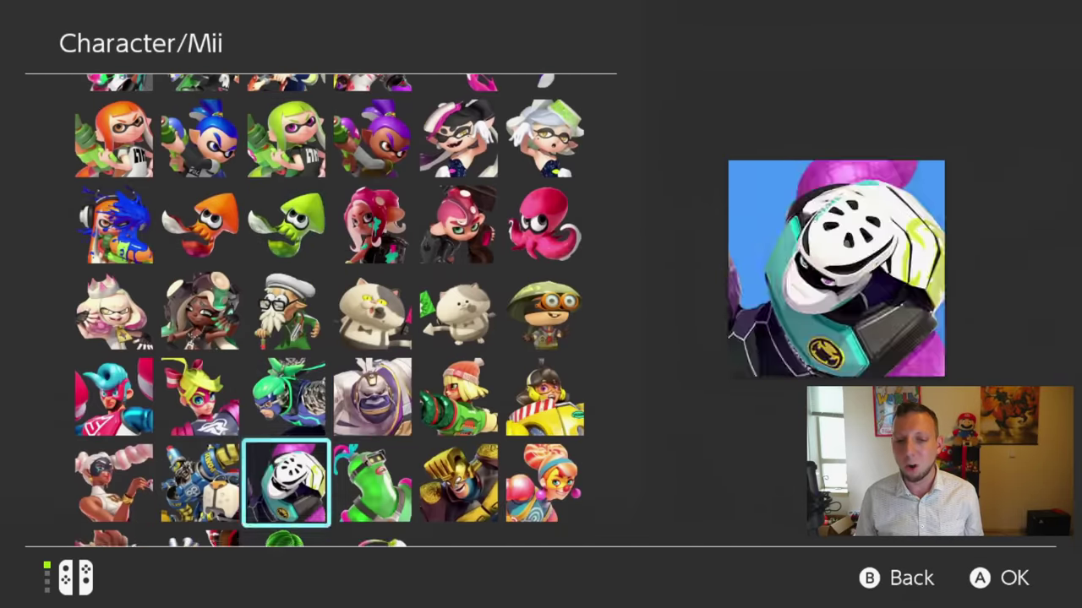
key("Down")
key("Down")
key("Down")
key("Down")
key("Down")
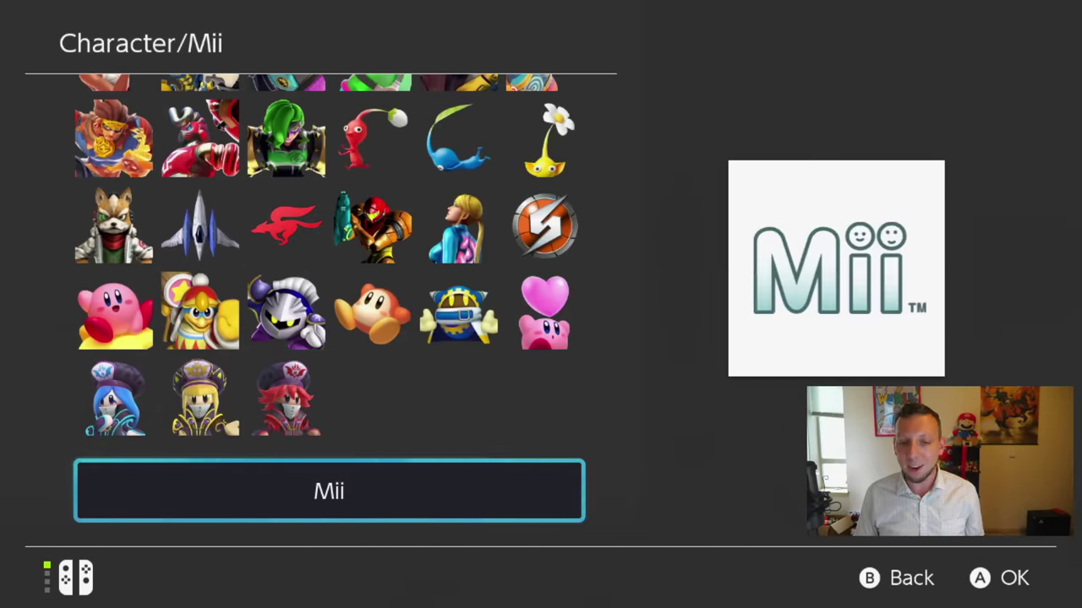
key("Escape")
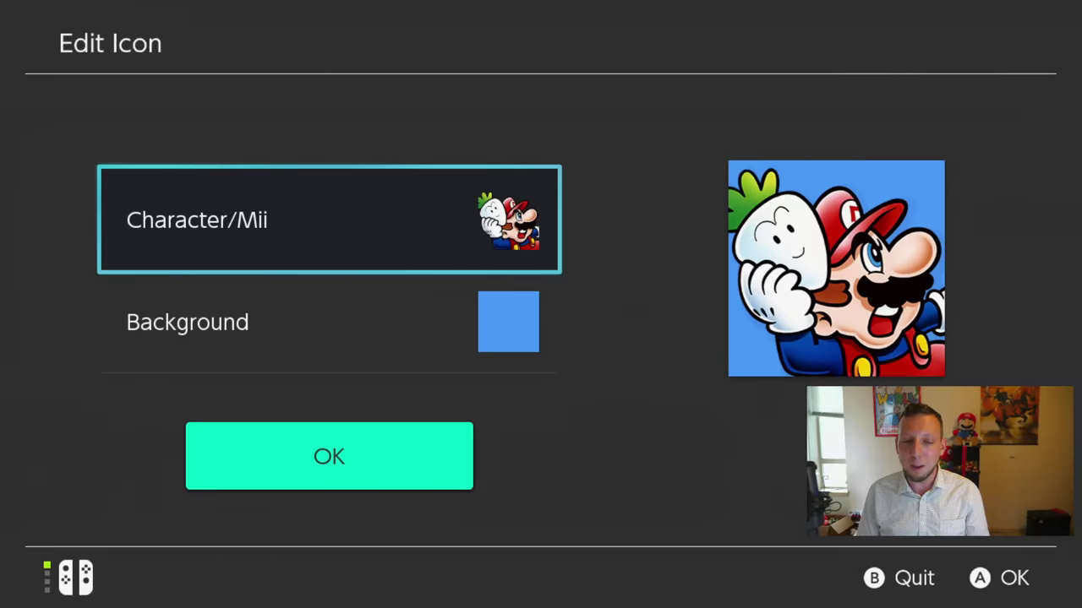